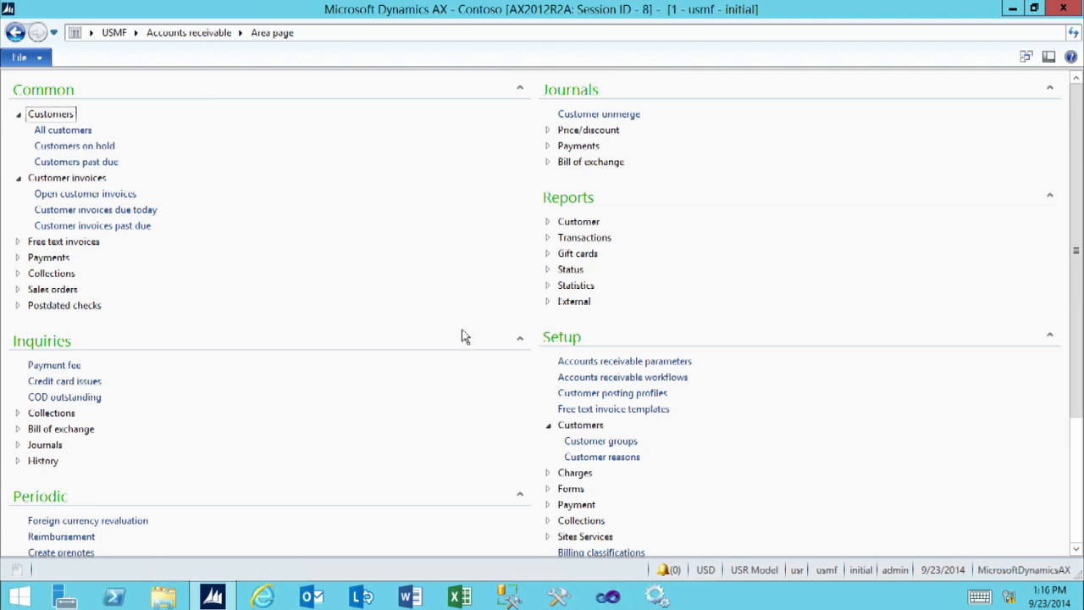
Review the picking route status options in the update settings of the Accounts receivable parameters.
click(612, 362)
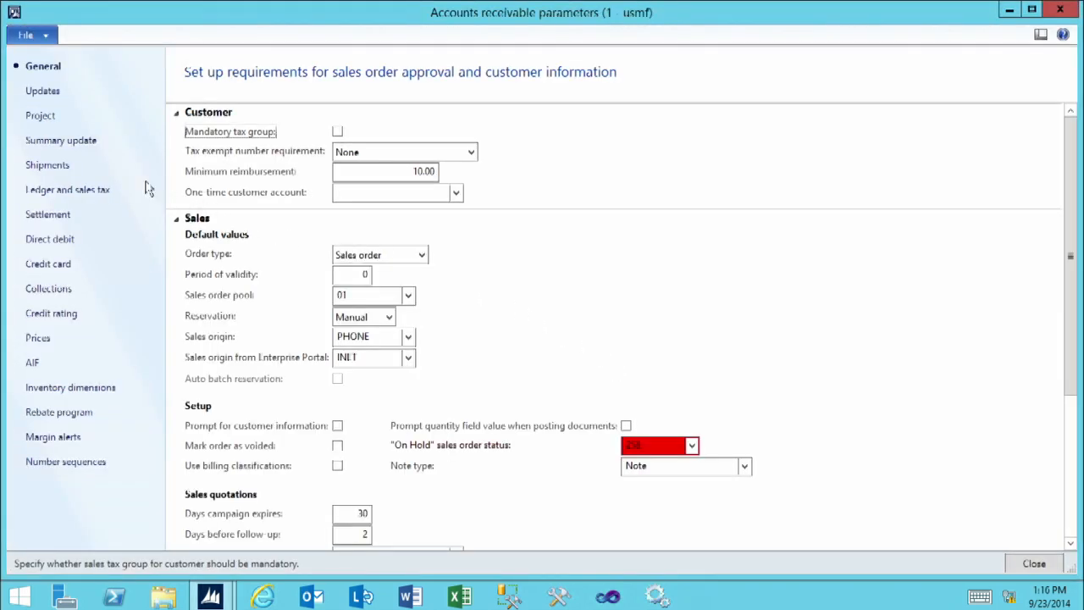
click(40, 95)
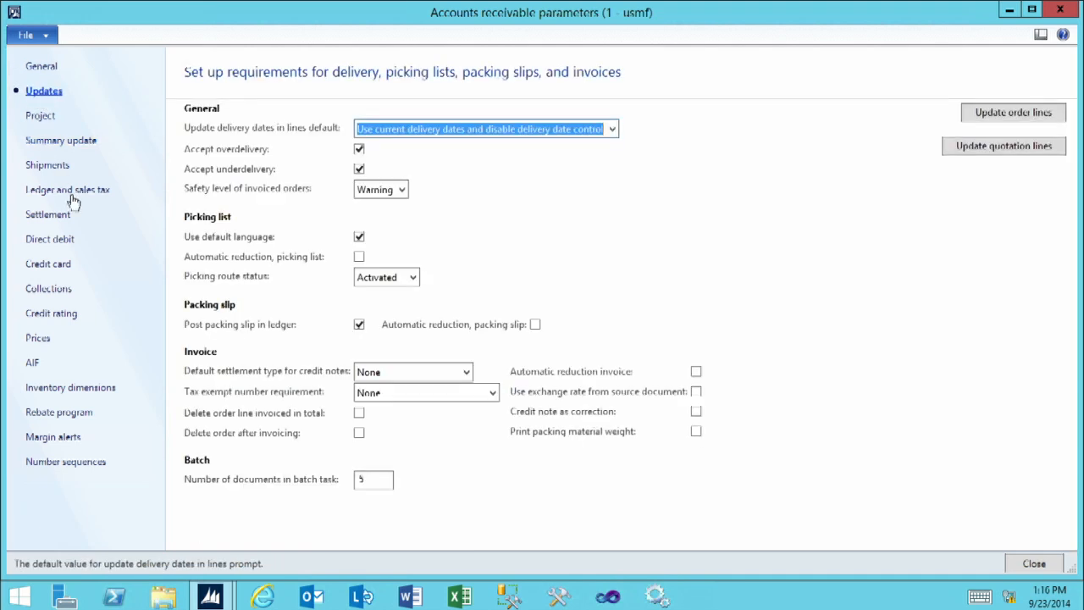
click(412, 277)
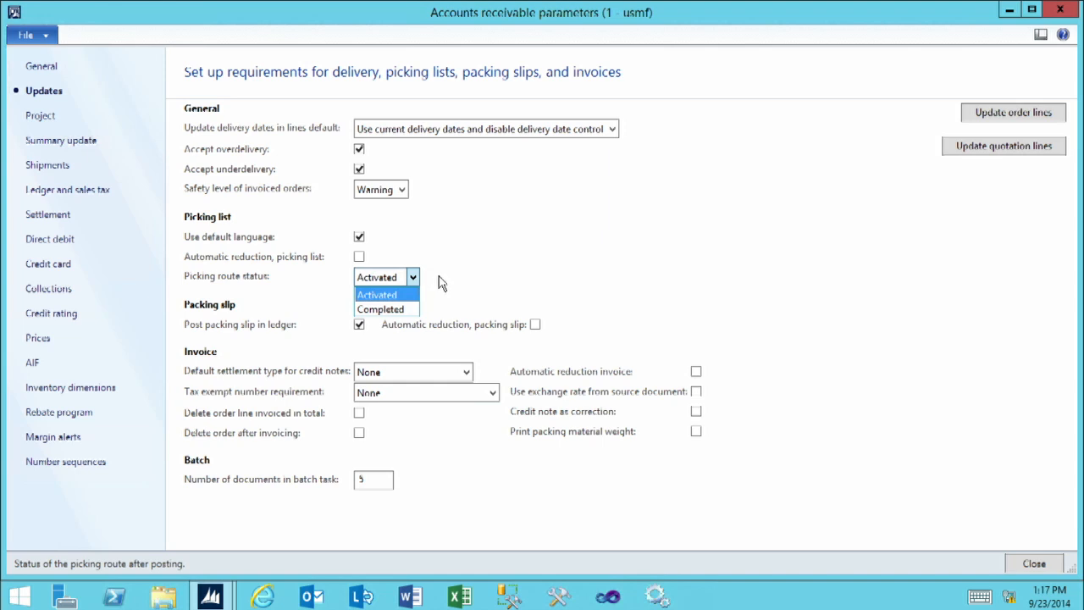
click(440, 282)
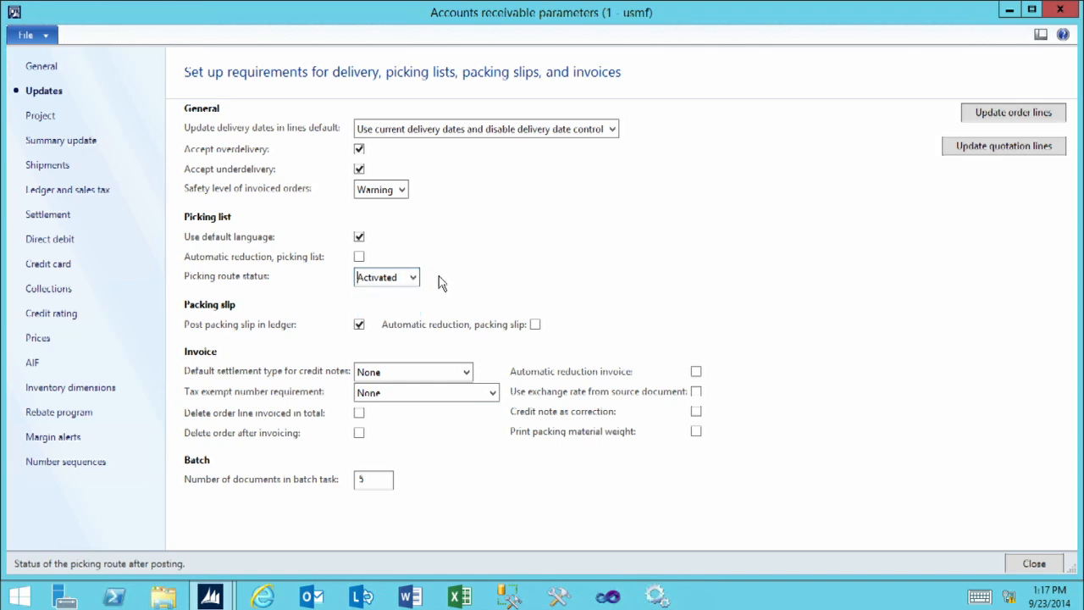
click(1035, 564)
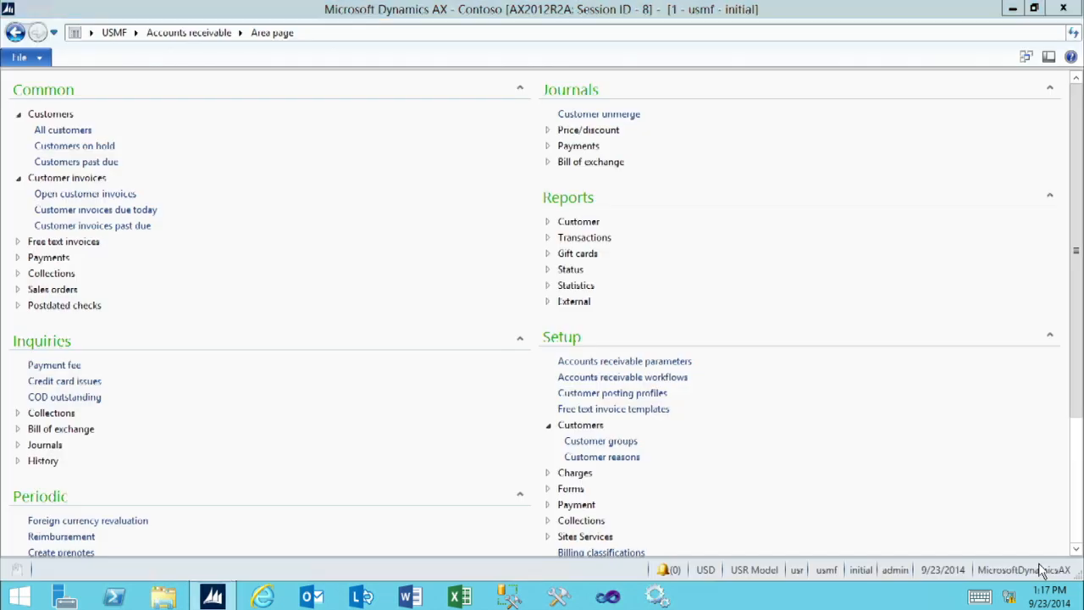
Create a new sales order in Sales and marketing for the customer Forest Wholesales.
click(135, 34)
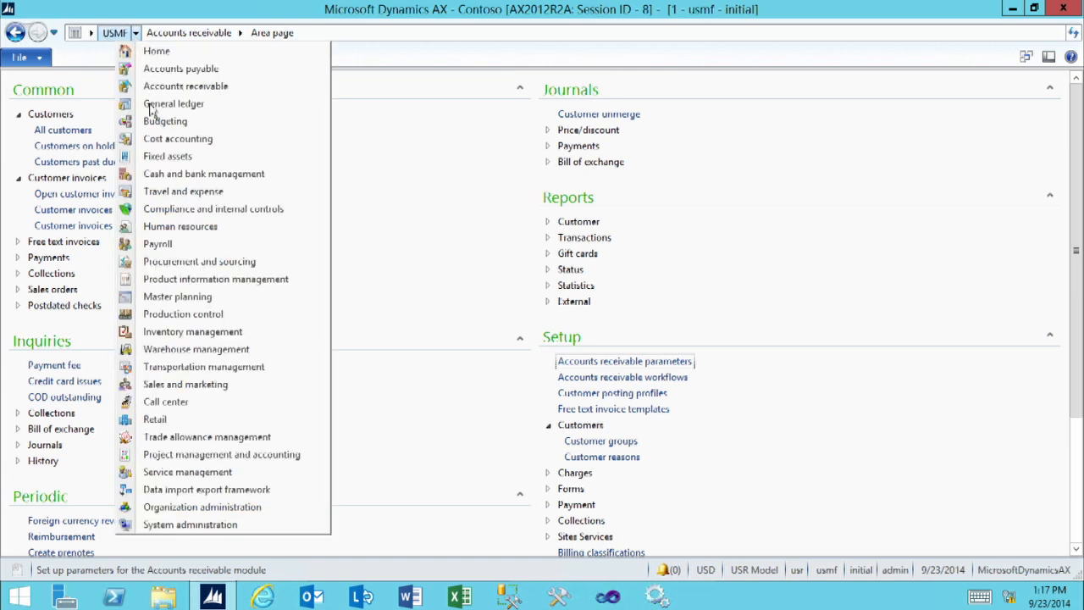
click(188, 388)
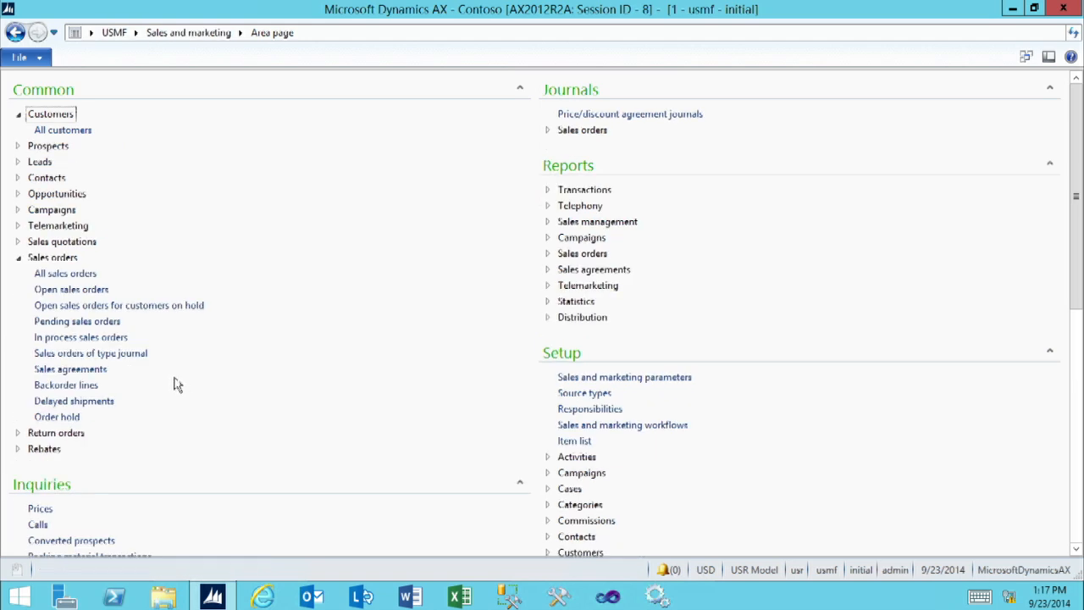
click(52, 276)
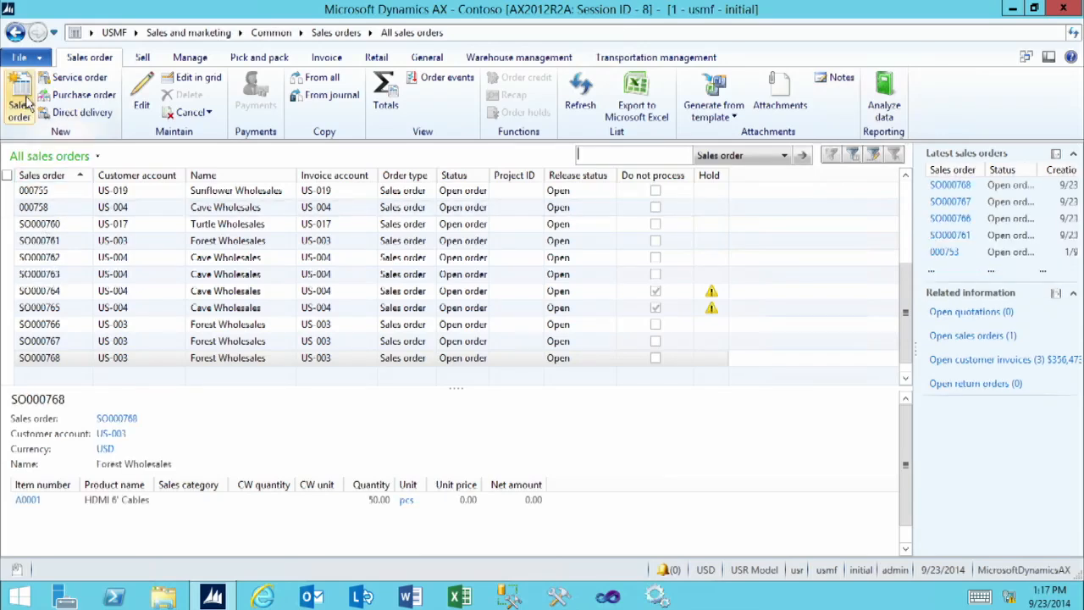
click(21, 89)
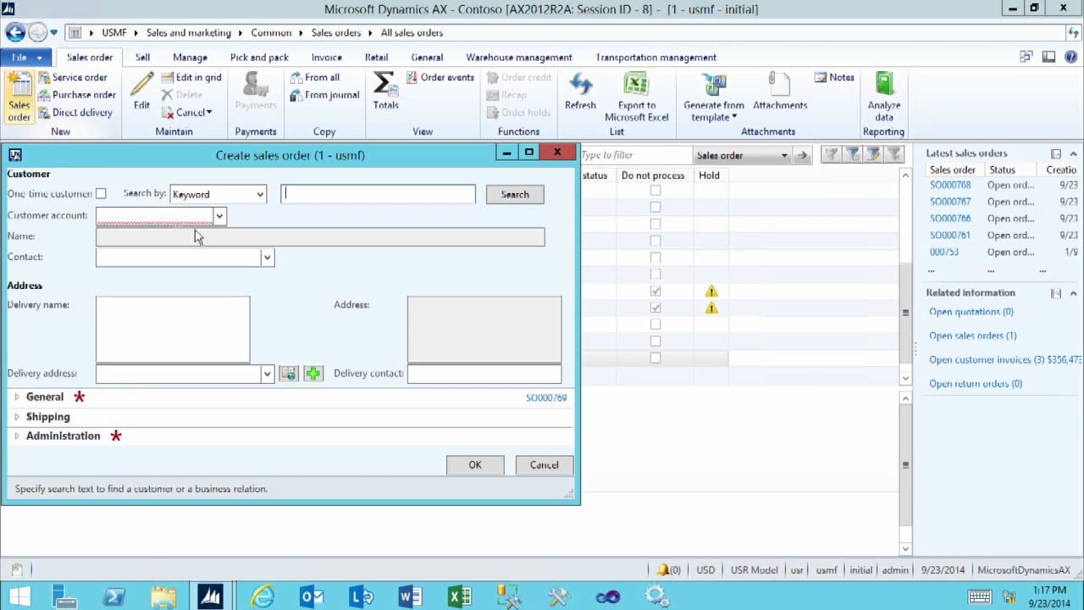
click(217, 216)
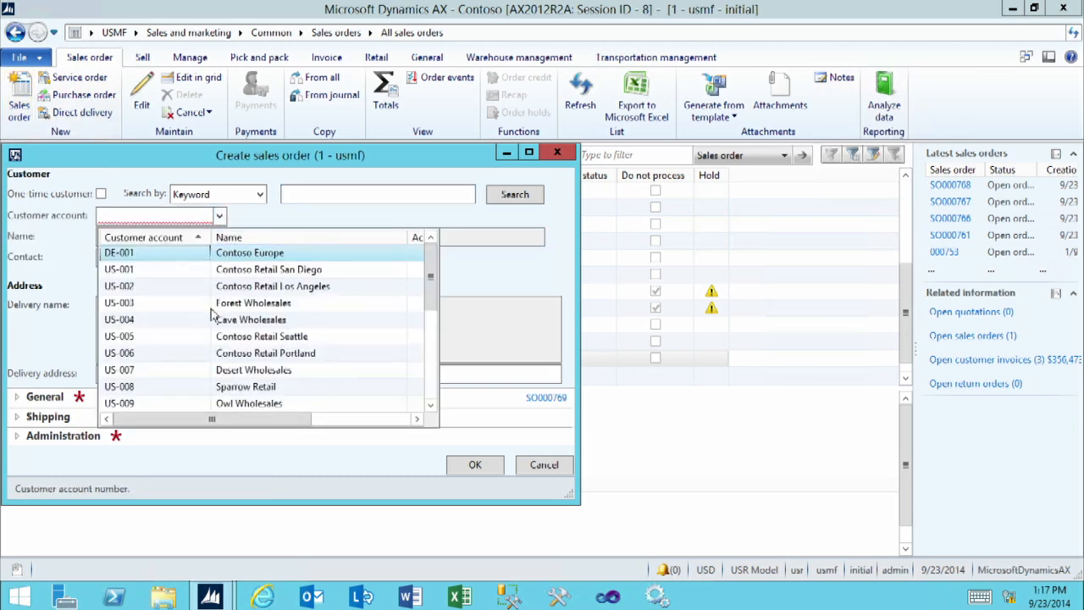
click(205, 305)
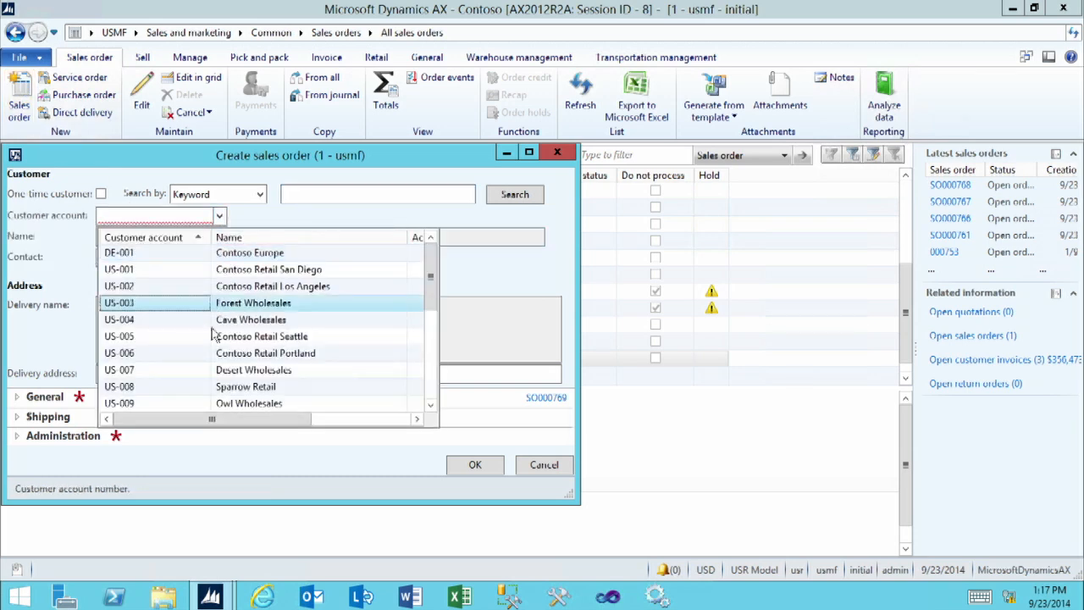
click(476, 465)
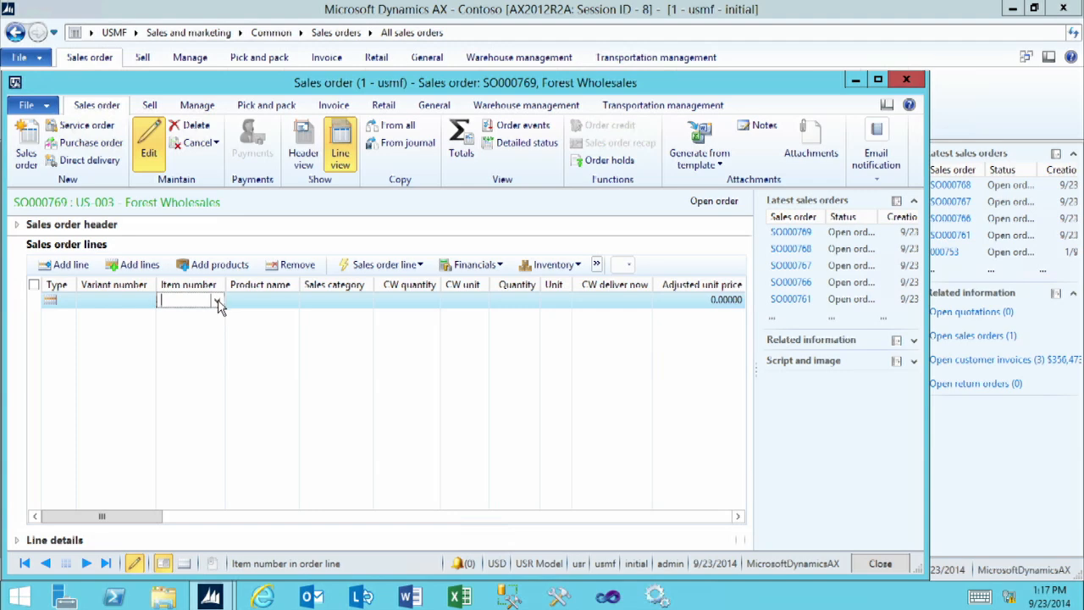
Enter item D0111, the Ruggedized Laser Projector, on the first sales order line with a quantity of 2.
click(216, 302)
scroll(197, 458, down, 6)
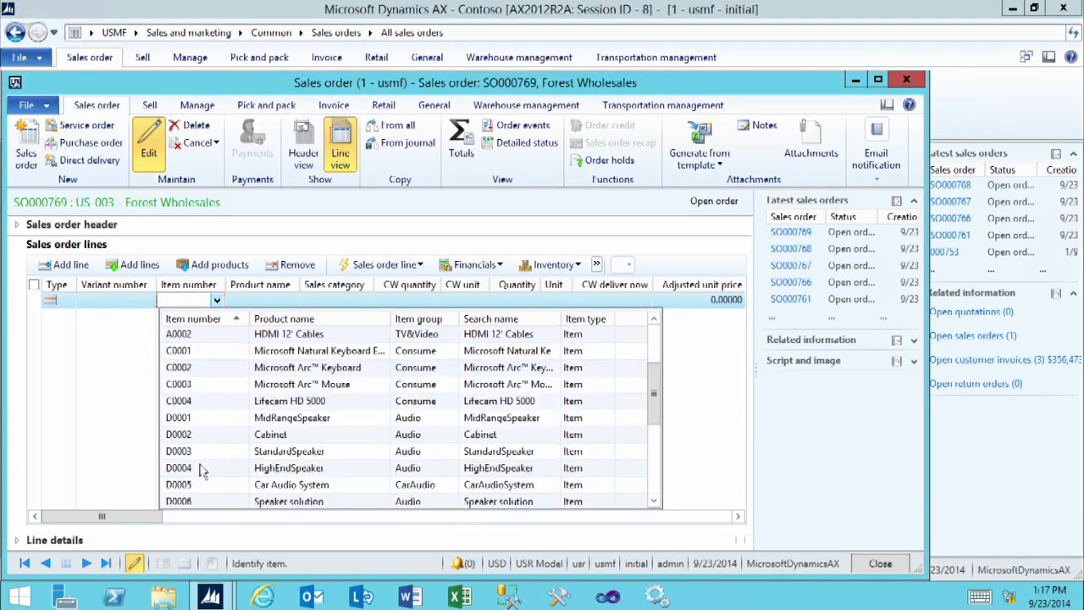
scroll(201, 474, down, 2)
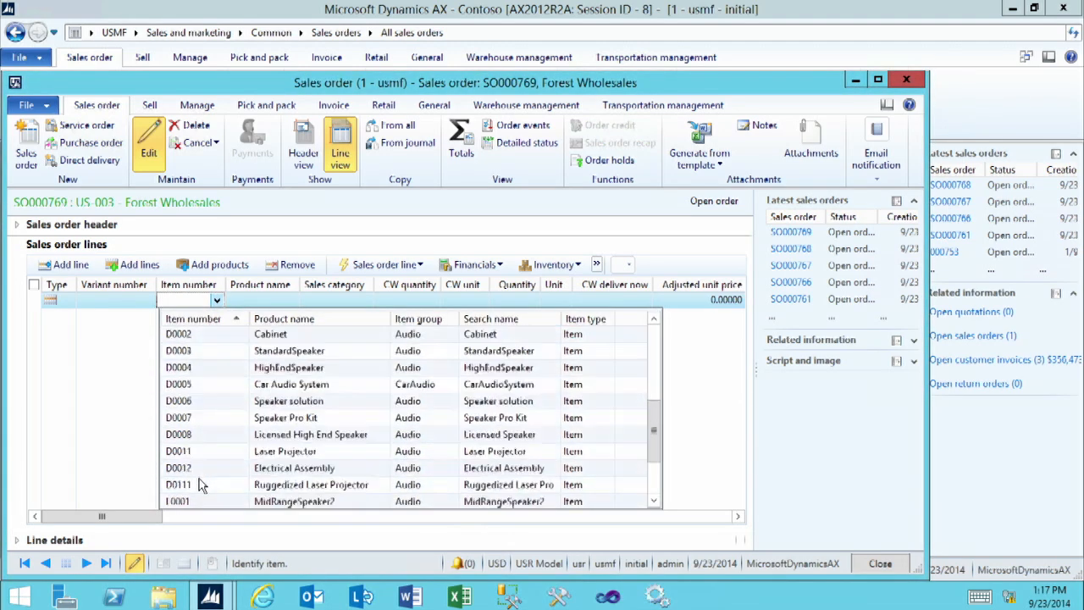
click(202, 435)
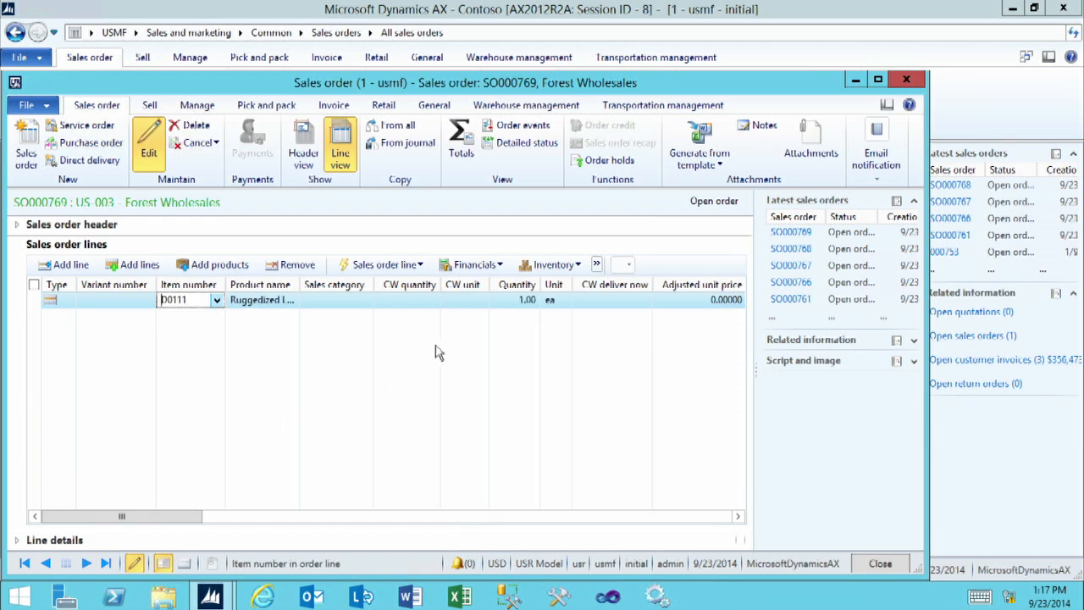
click(518, 300)
text(7)
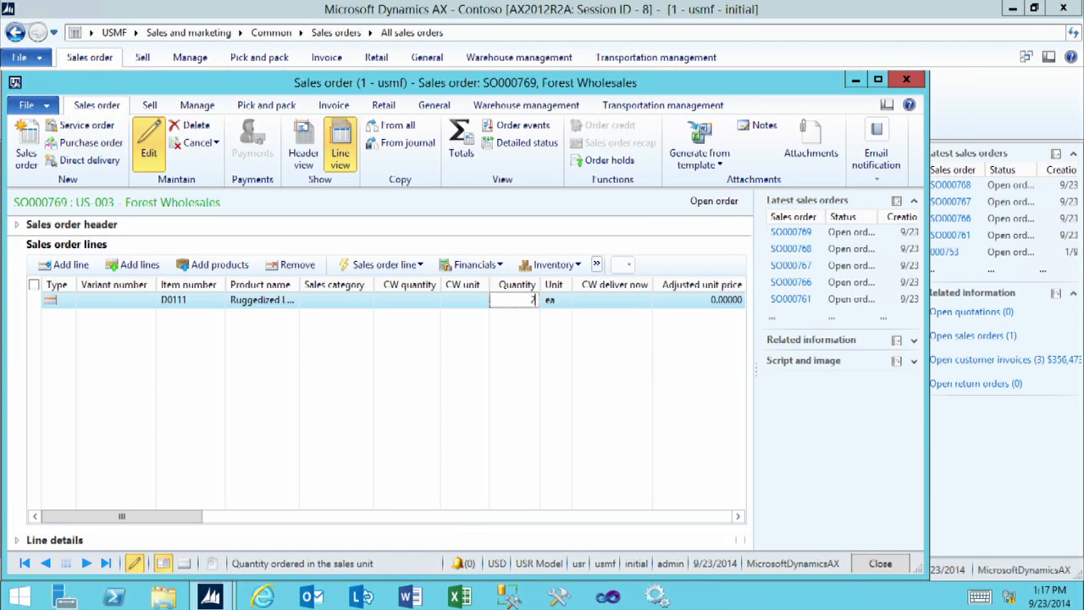
key(Tab)
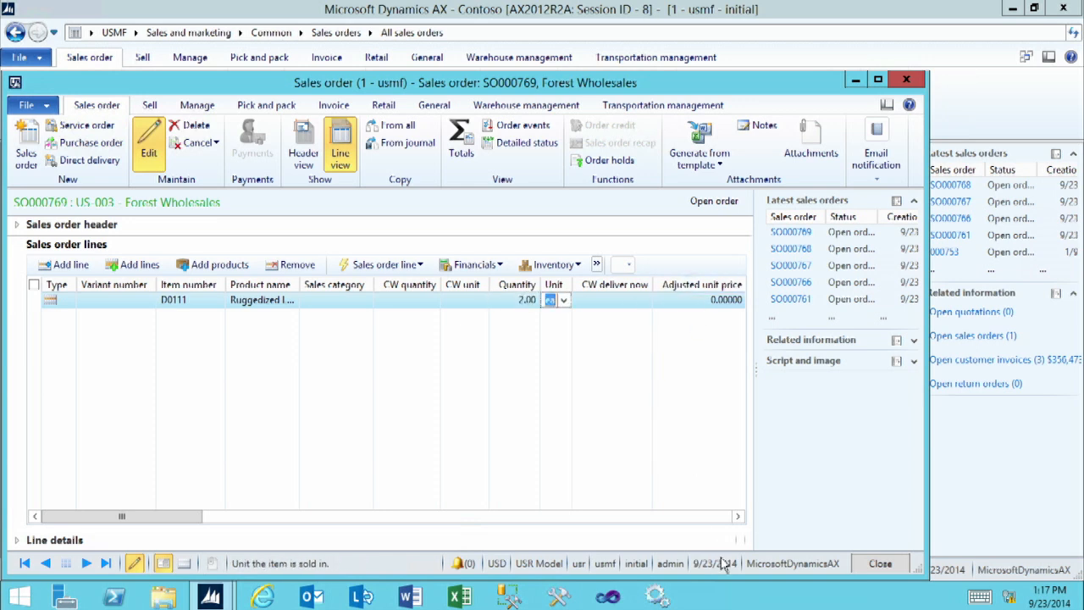
Set the unit price of the D0111 sales order line to 299.99.
click(714, 520)
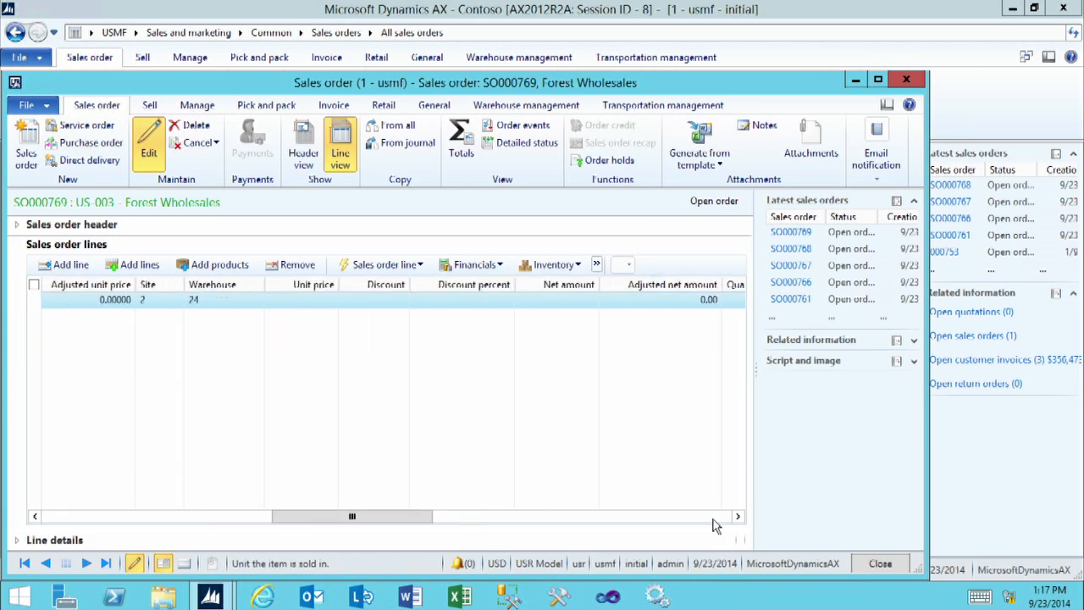
click(316, 300)
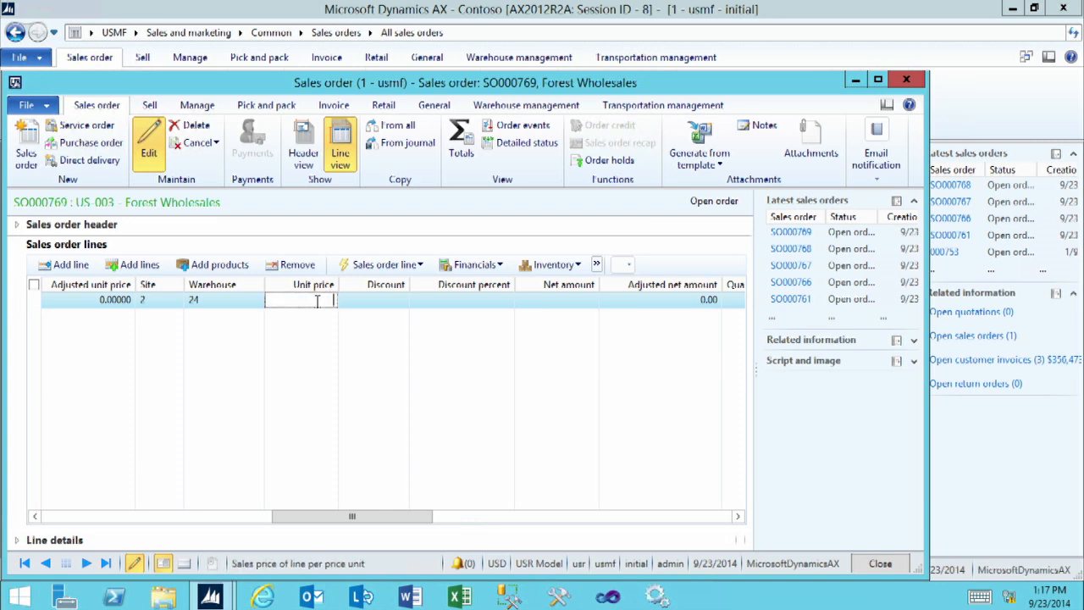
text(299.99)
key(Tab)
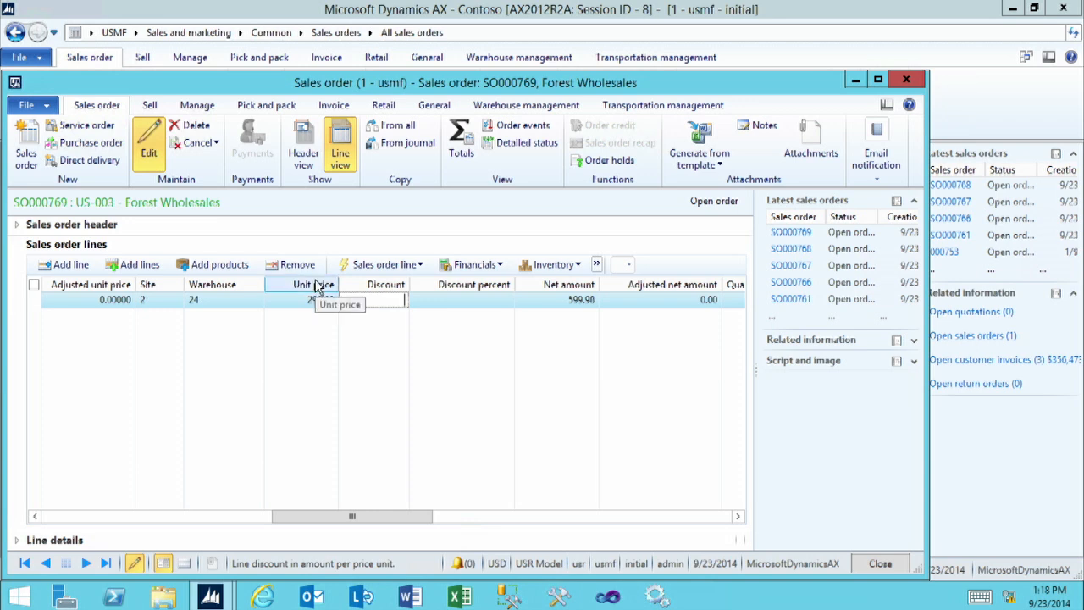
Set up a picking list posting for the sales order with quantity All and picking list printing enabled.
click(265, 109)
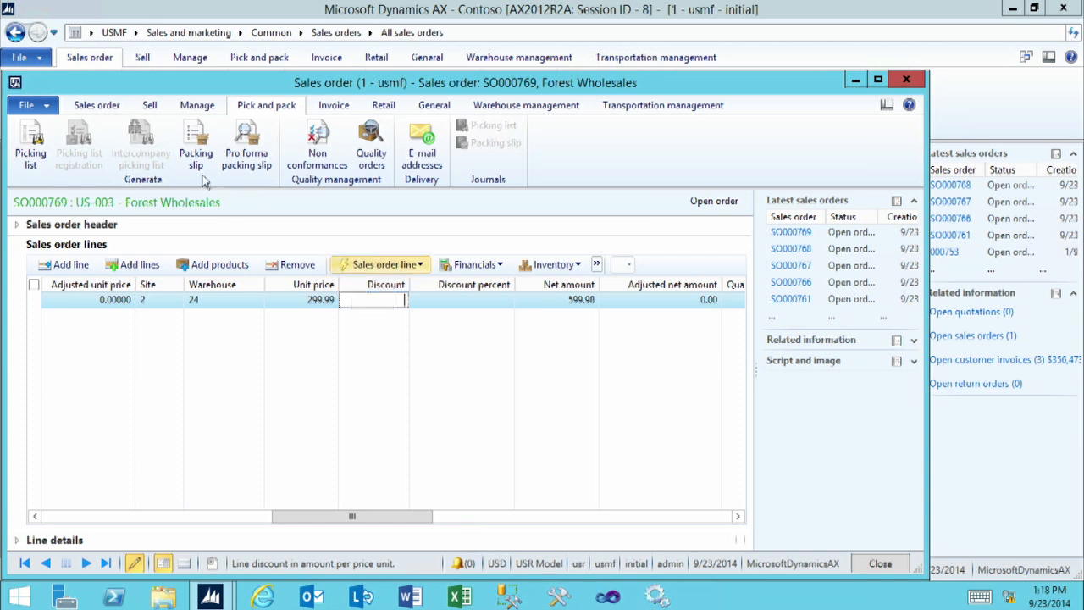
click(30, 137)
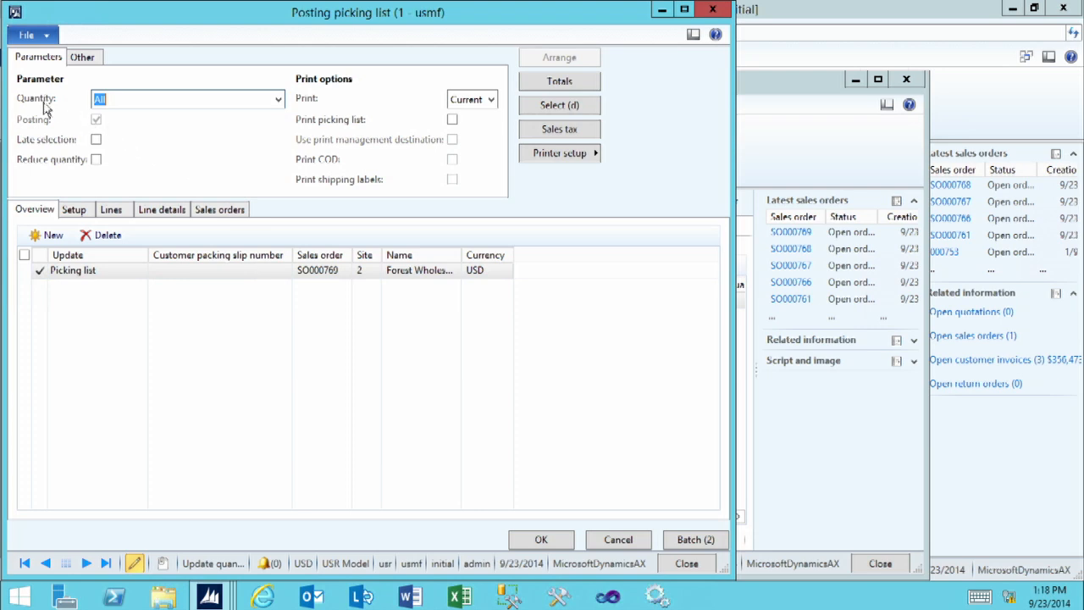
click(277, 101)
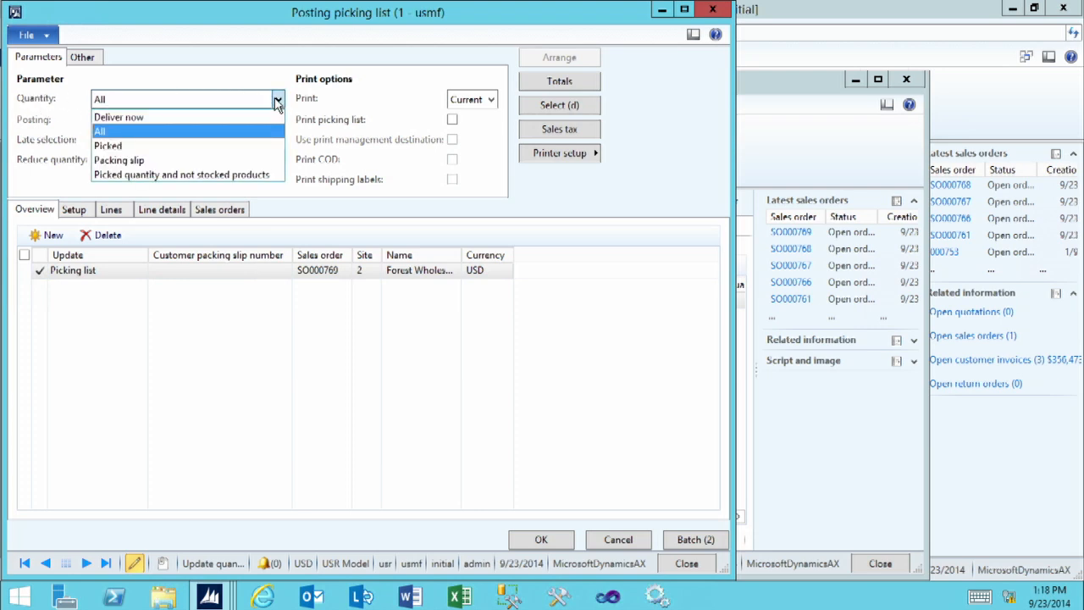
click(112, 132)
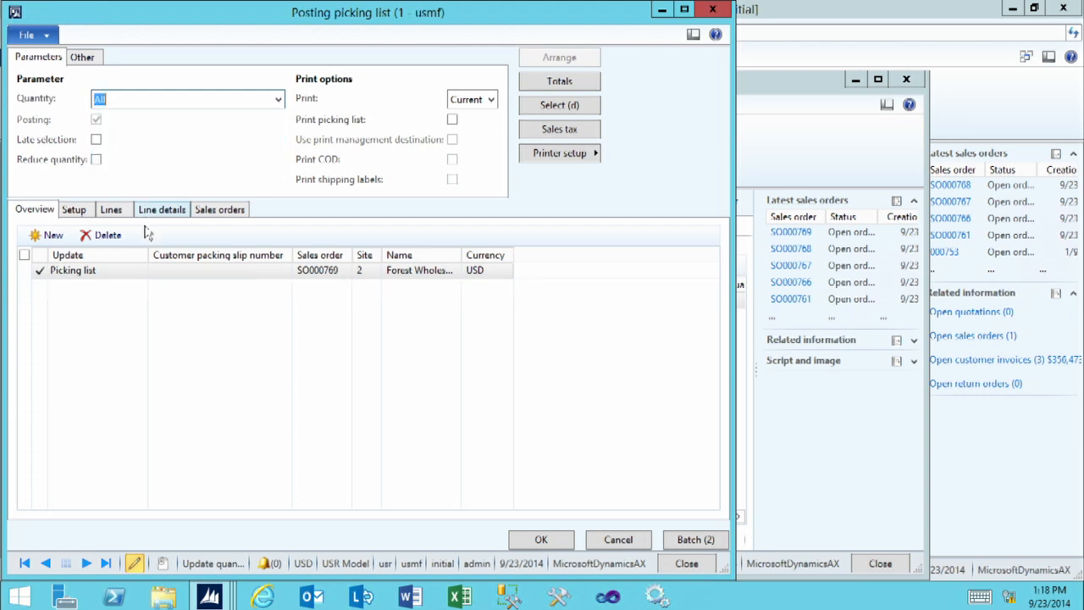
click(112, 210)
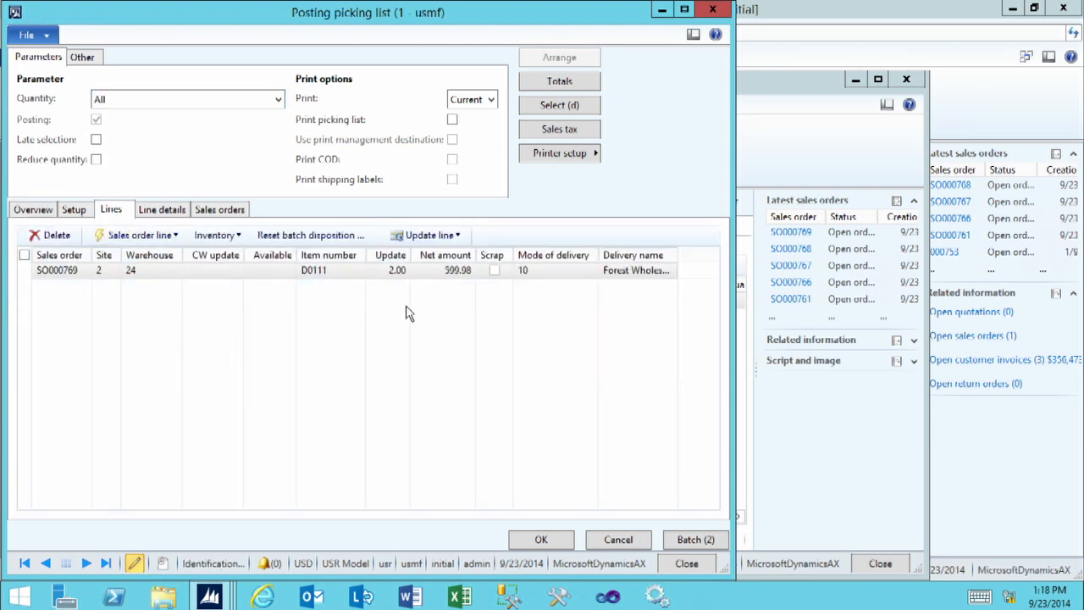
click(452, 120)
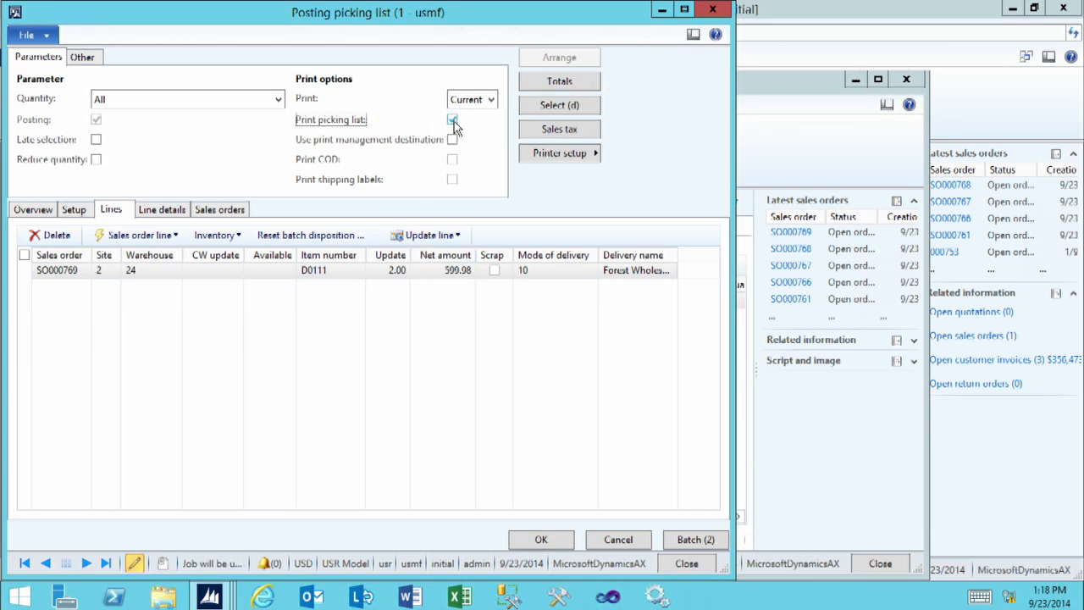
Set the picking list's print destination to Screen and post it, closing the printed report after viewing.
click(560, 154)
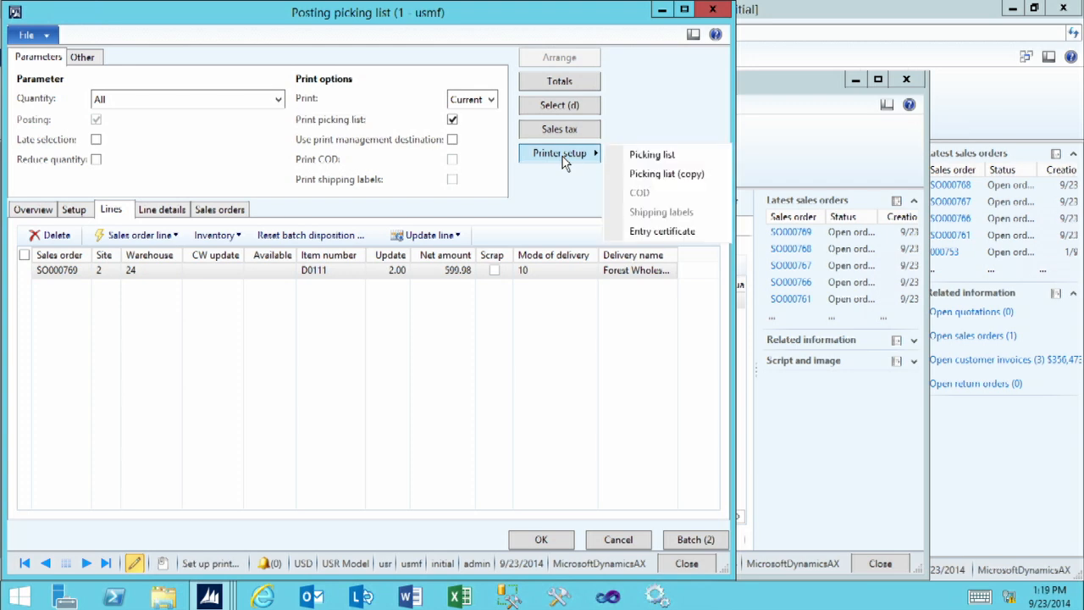
click(652, 155)
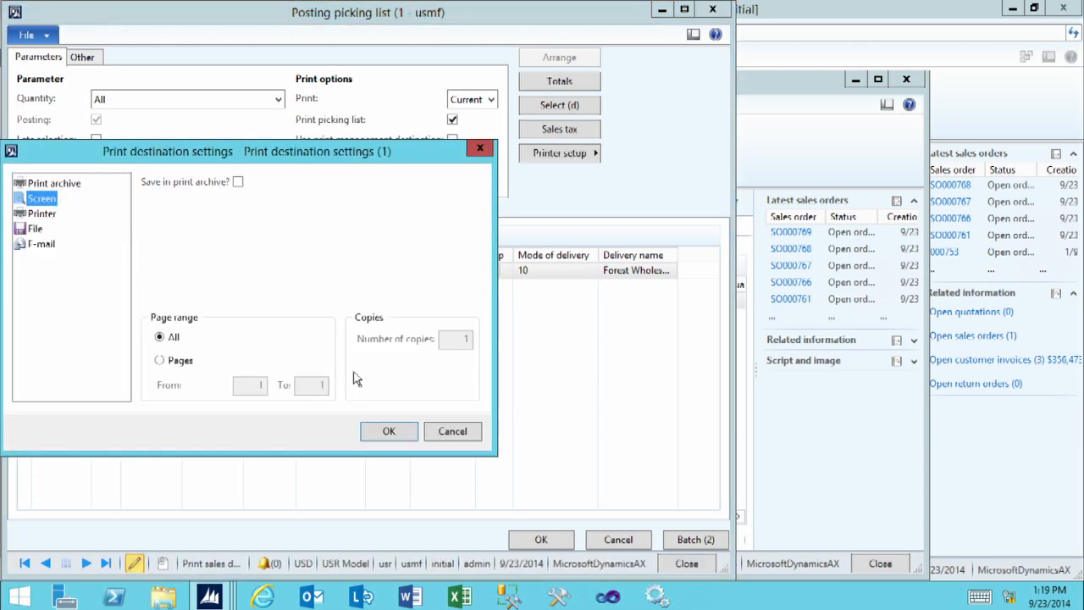
click(404, 435)
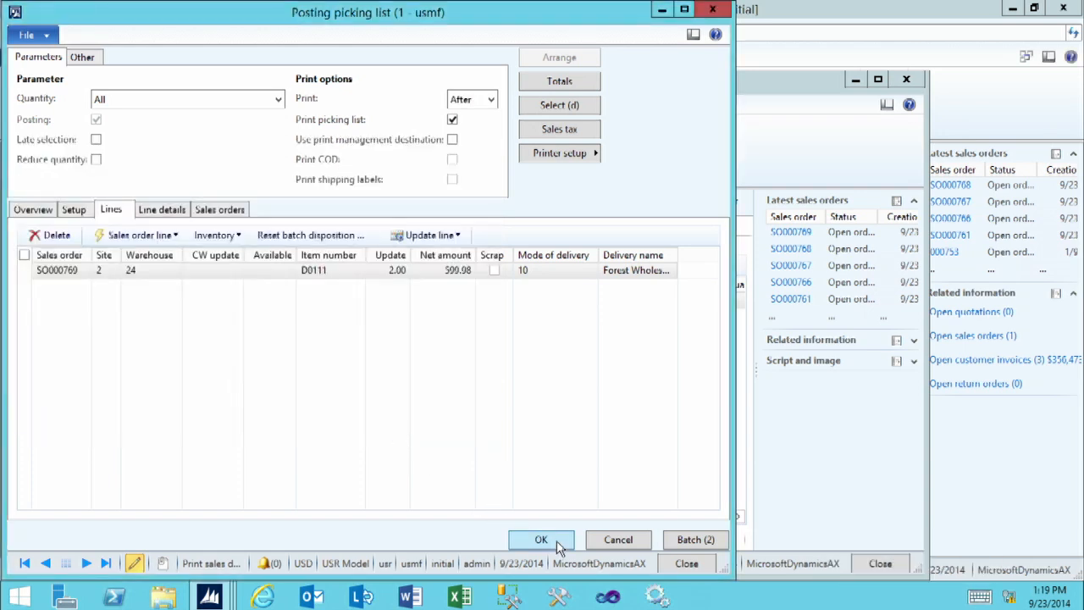
click(556, 540)
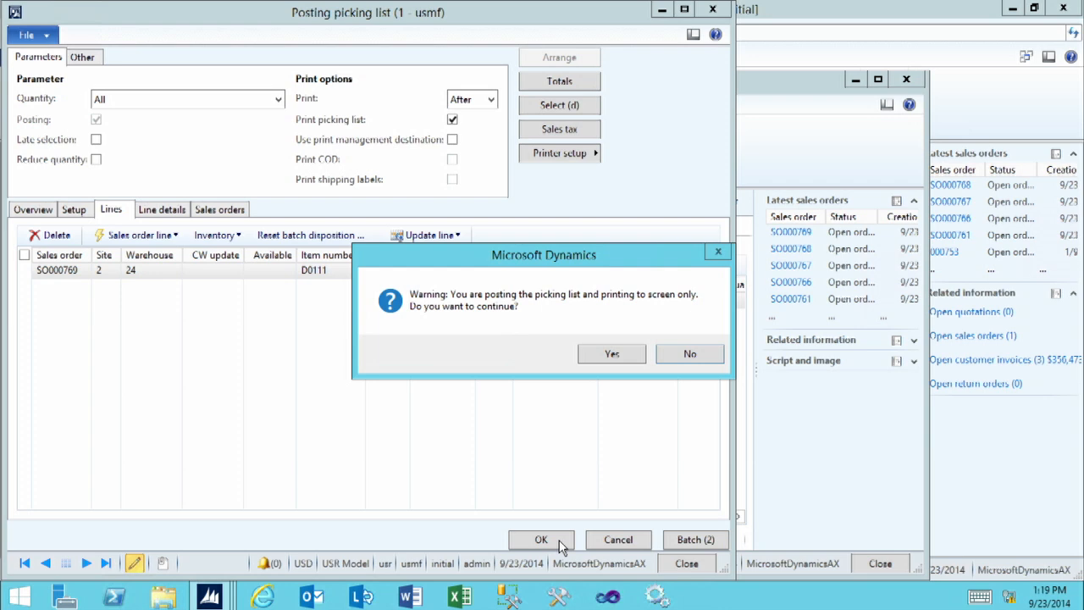
click(607, 355)
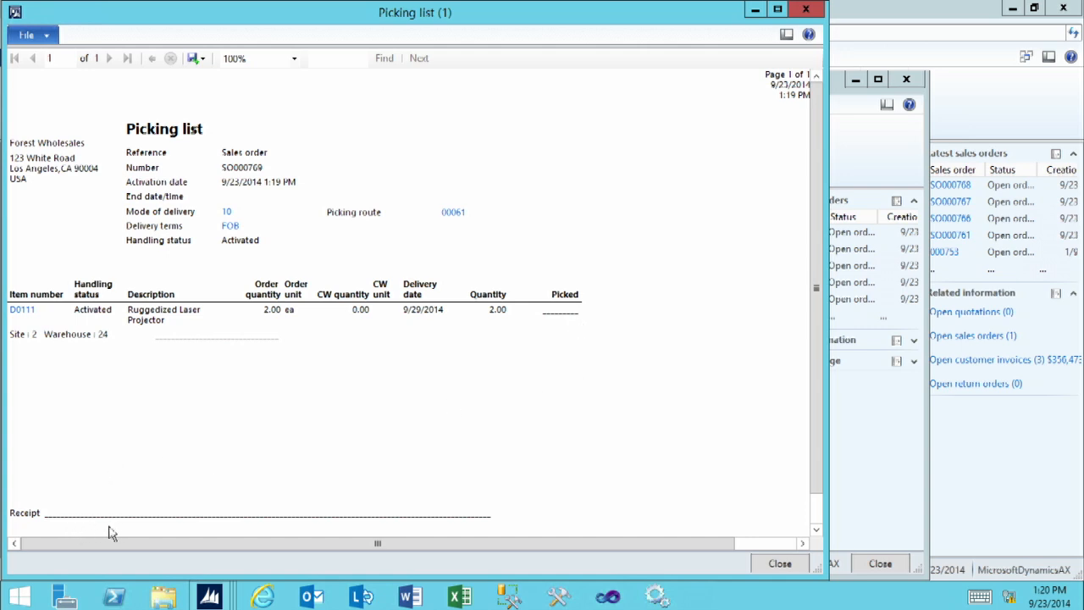
click(779, 564)
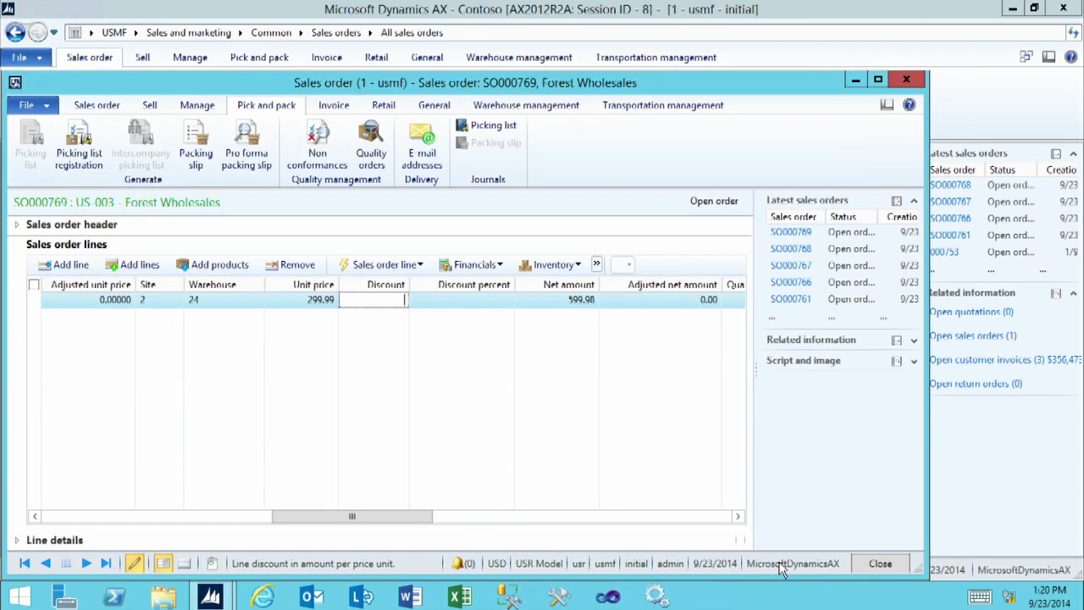
Review the sales order's posted picking list and its handling status in the journals.
click(489, 130)
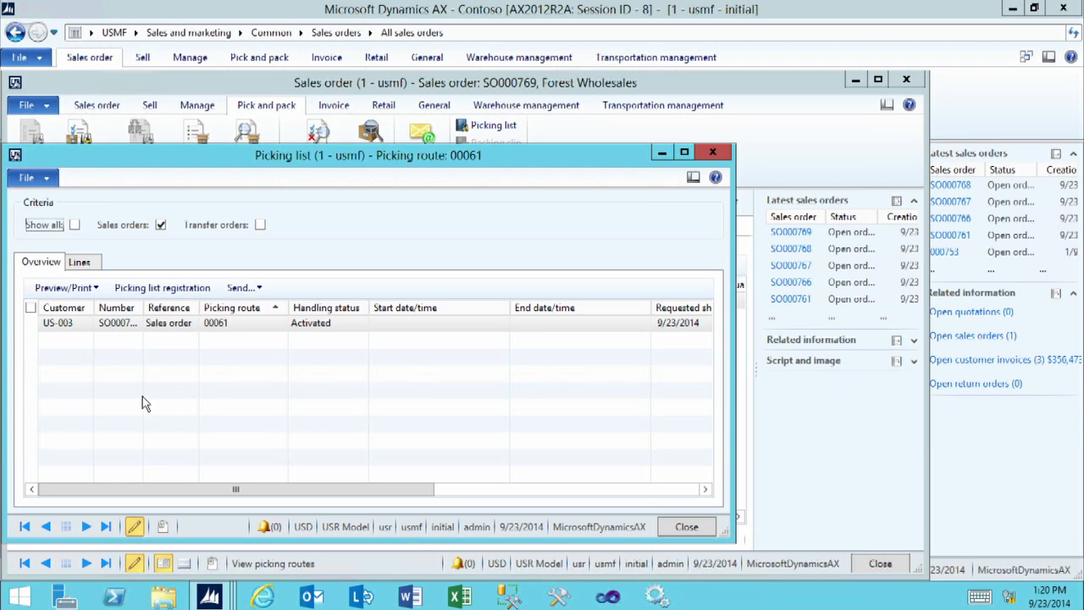
click(684, 530)
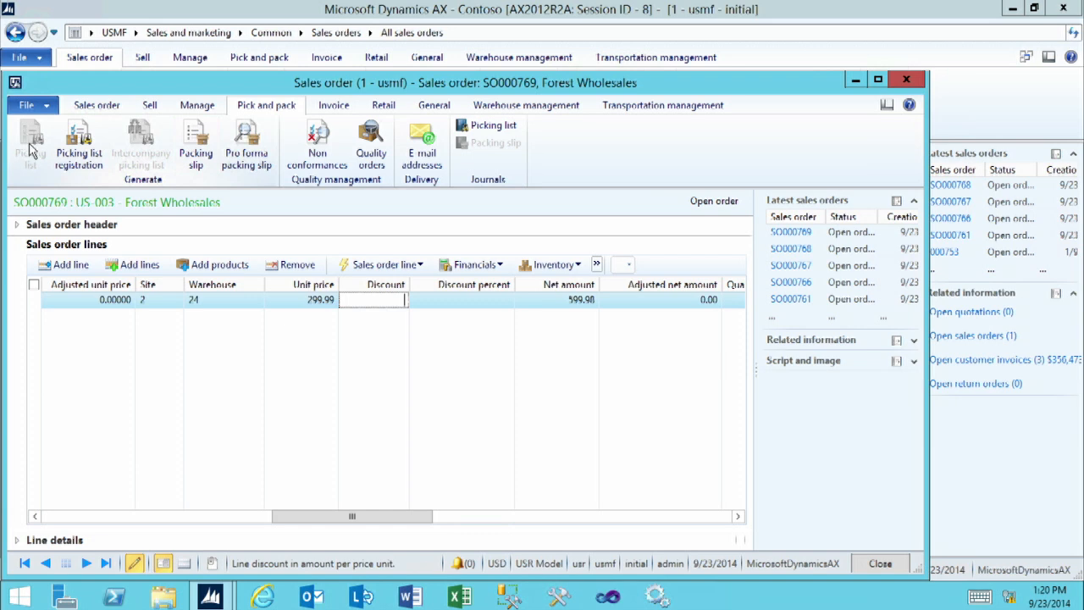
Open the sales order's picking list registration and examine the picking route's handling status, the D0111 line and its available functions.
click(77, 143)
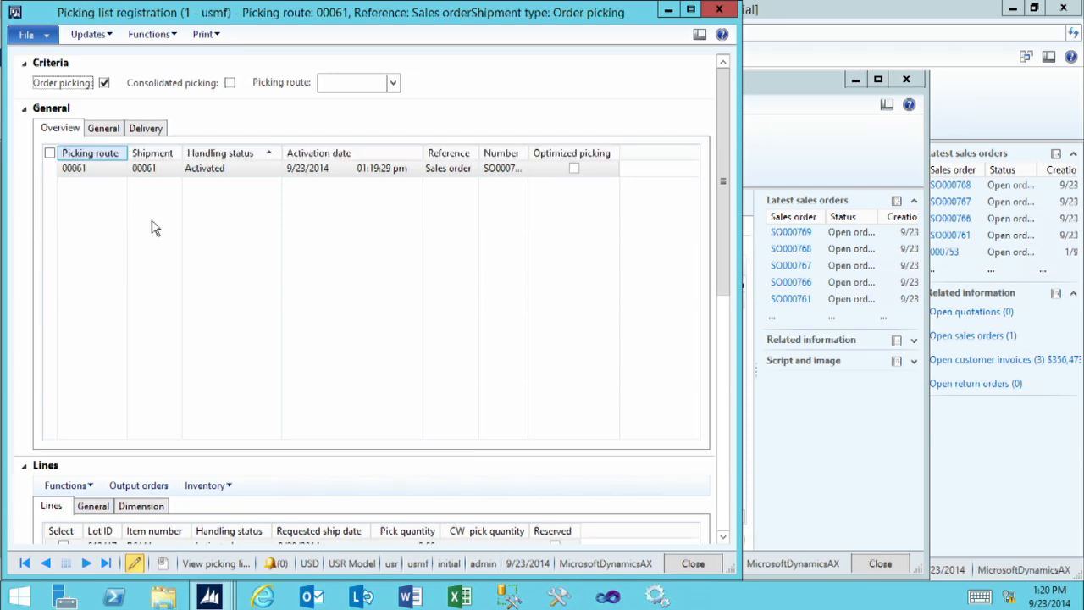
click(241, 175)
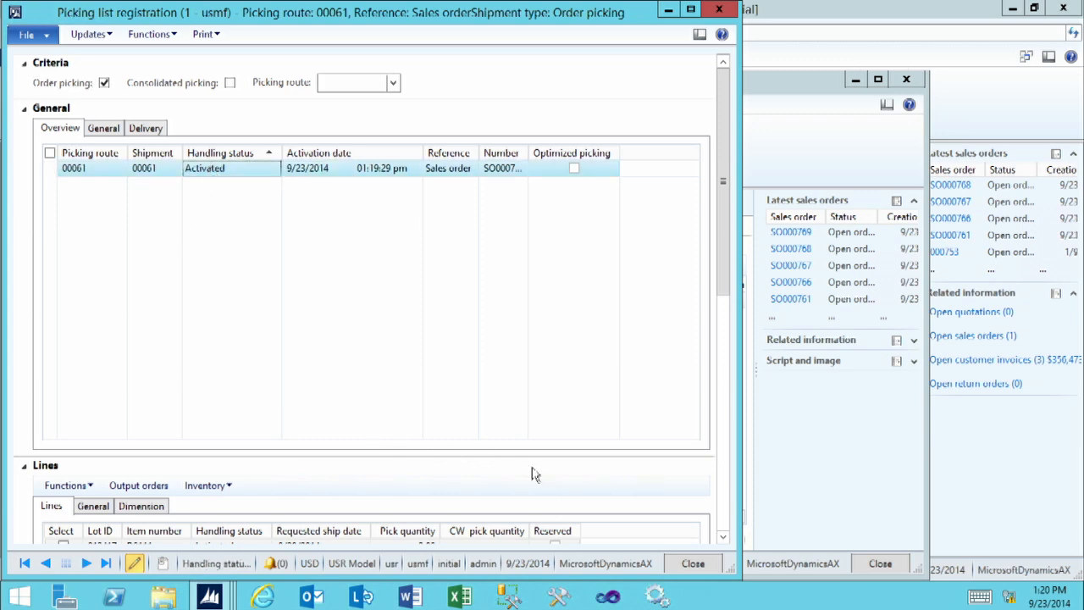
click(26, 109)
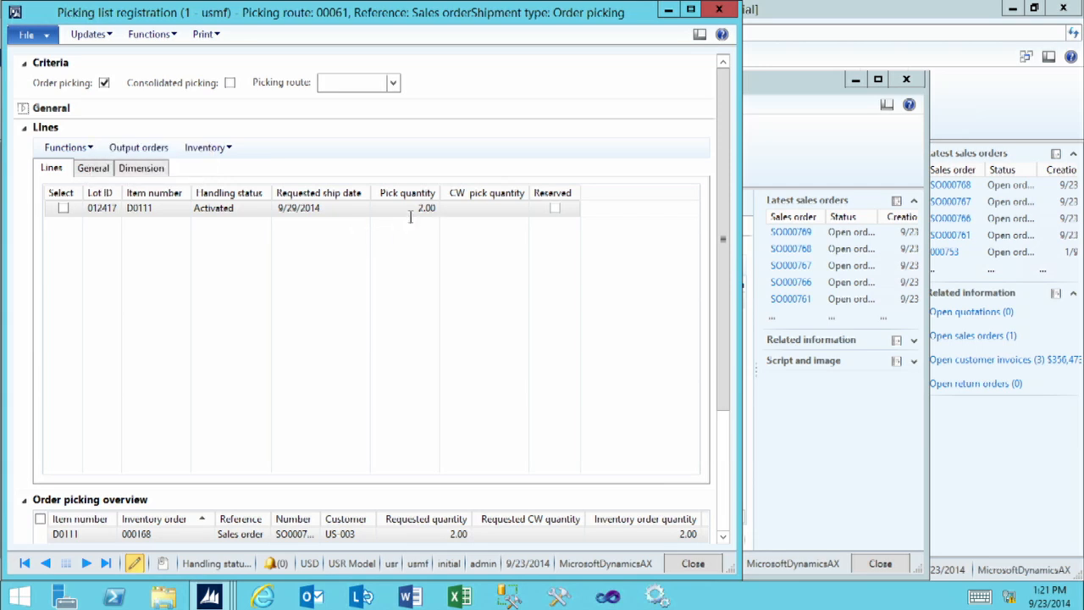
click(73, 149)
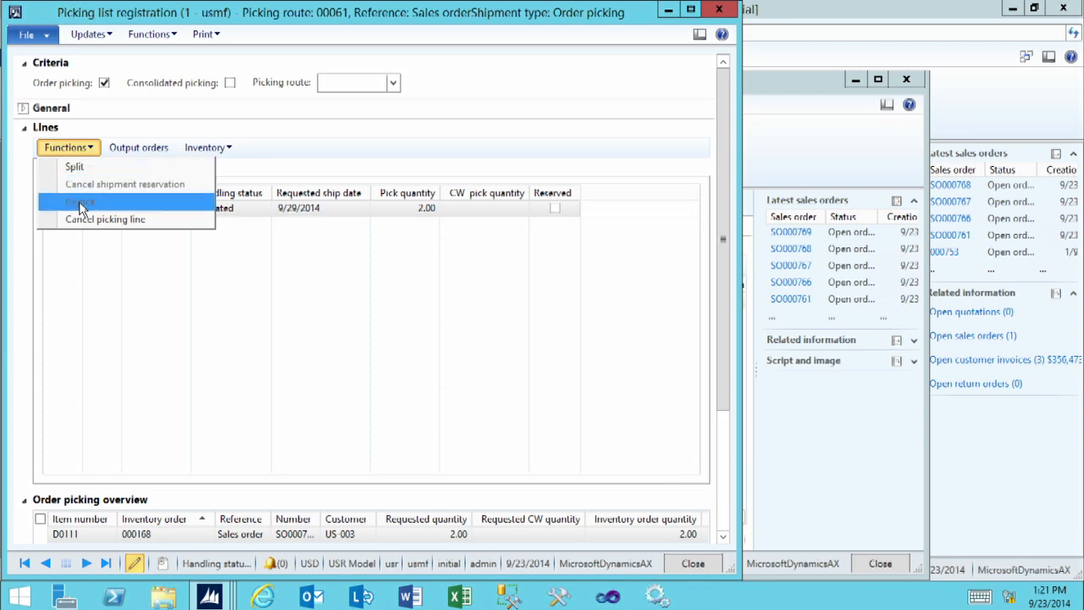
click(128, 273)
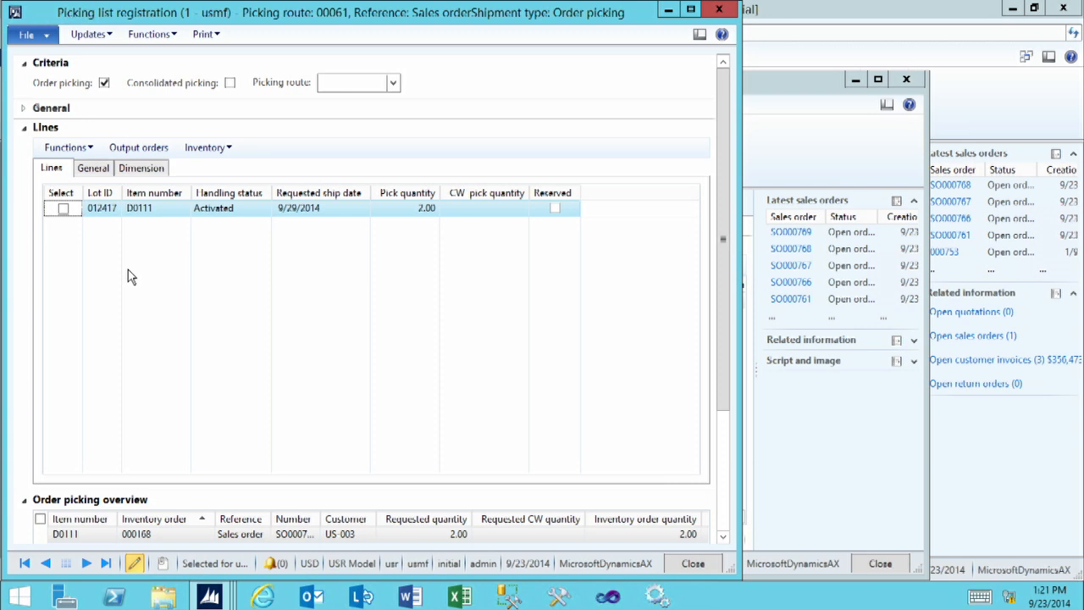
Try to update all lines of the picking list registration, and close the registration form.
click(92, 41)
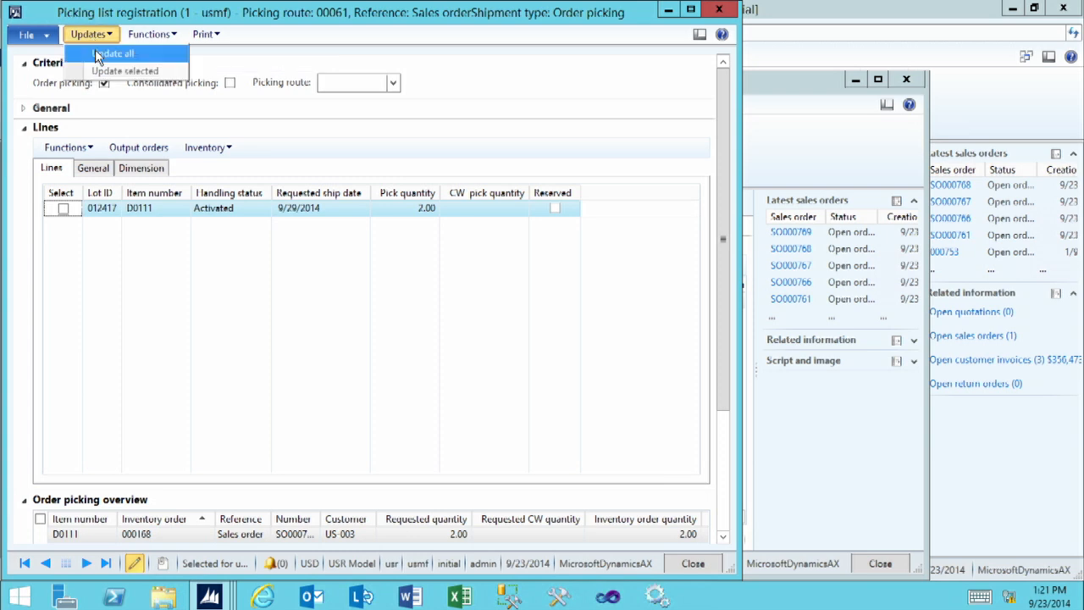
click(95, 52)
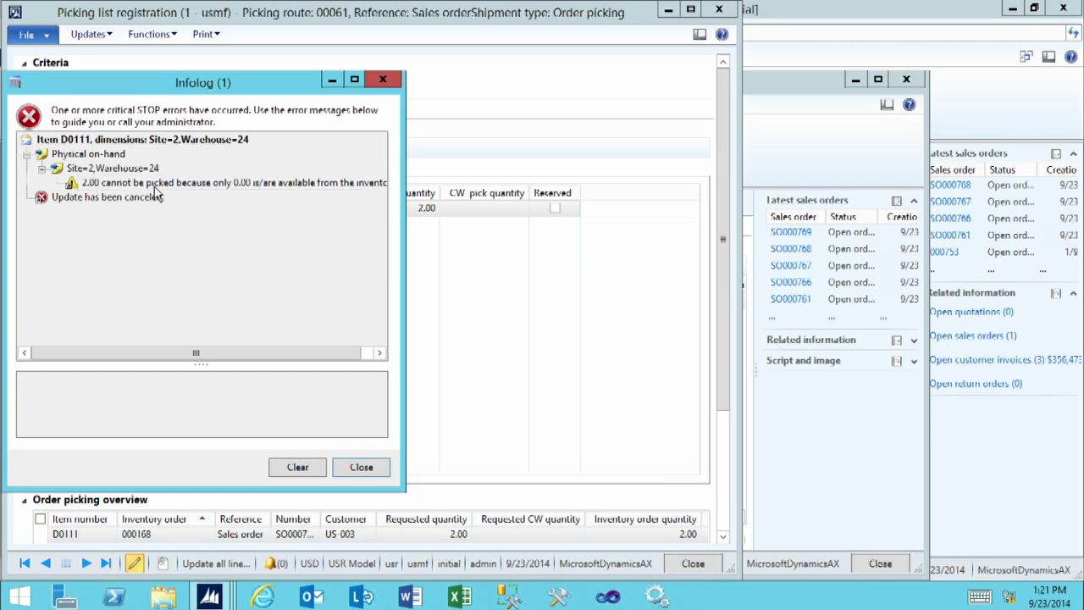
click(370, 472)
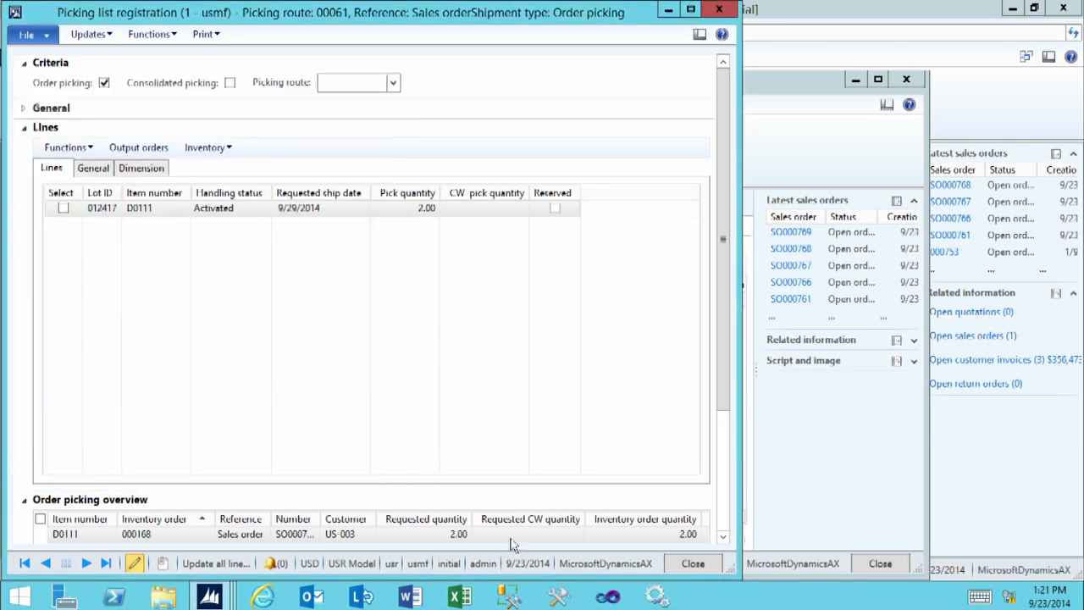
click(692, 563)
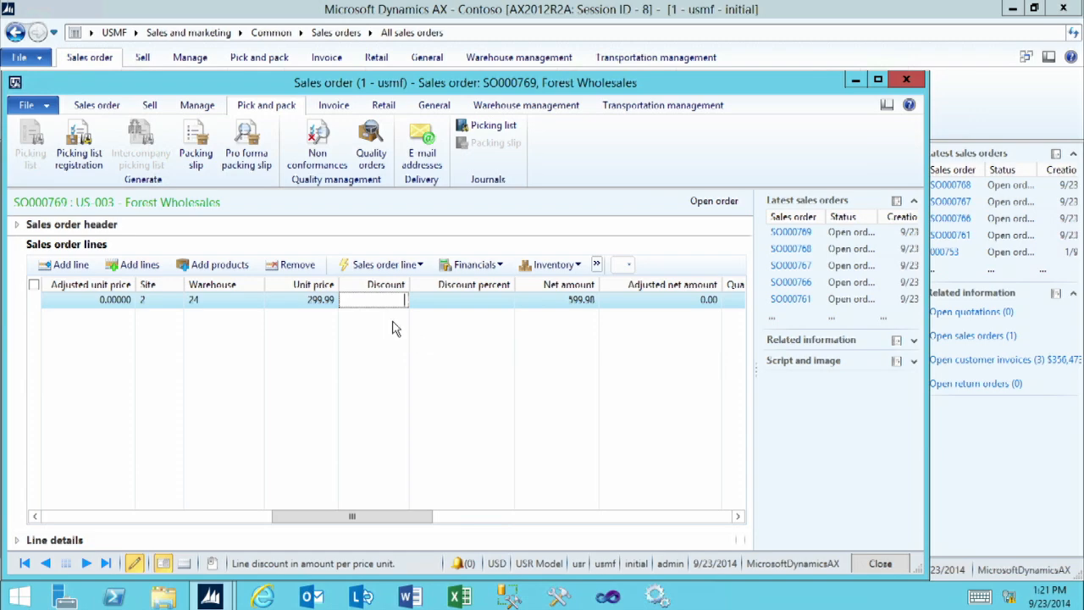